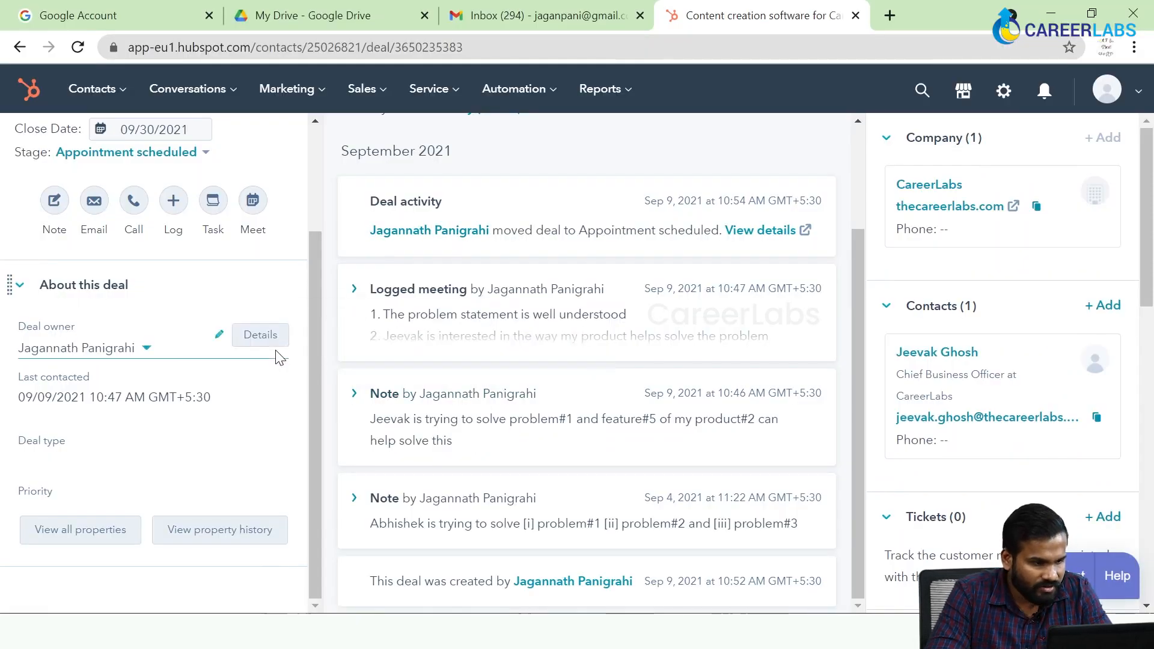
Return from the deal record to the Deals board and check which pipelines are available.
scroll(216, 336, up, 3)
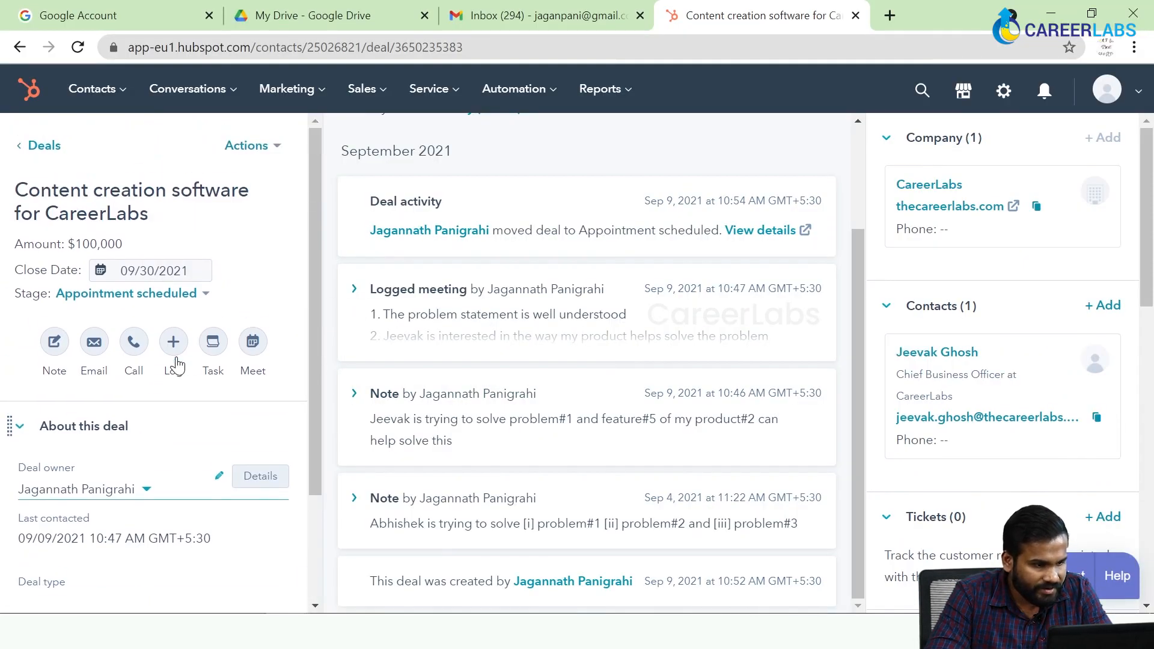
click(42, 147)
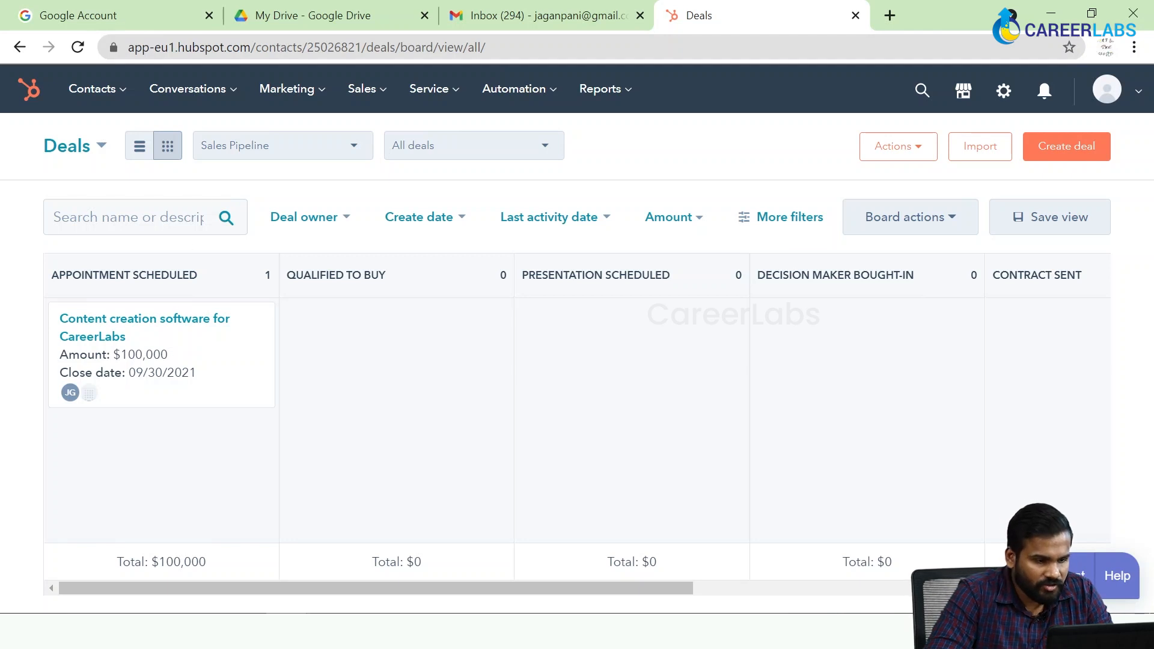
click(304, 146)
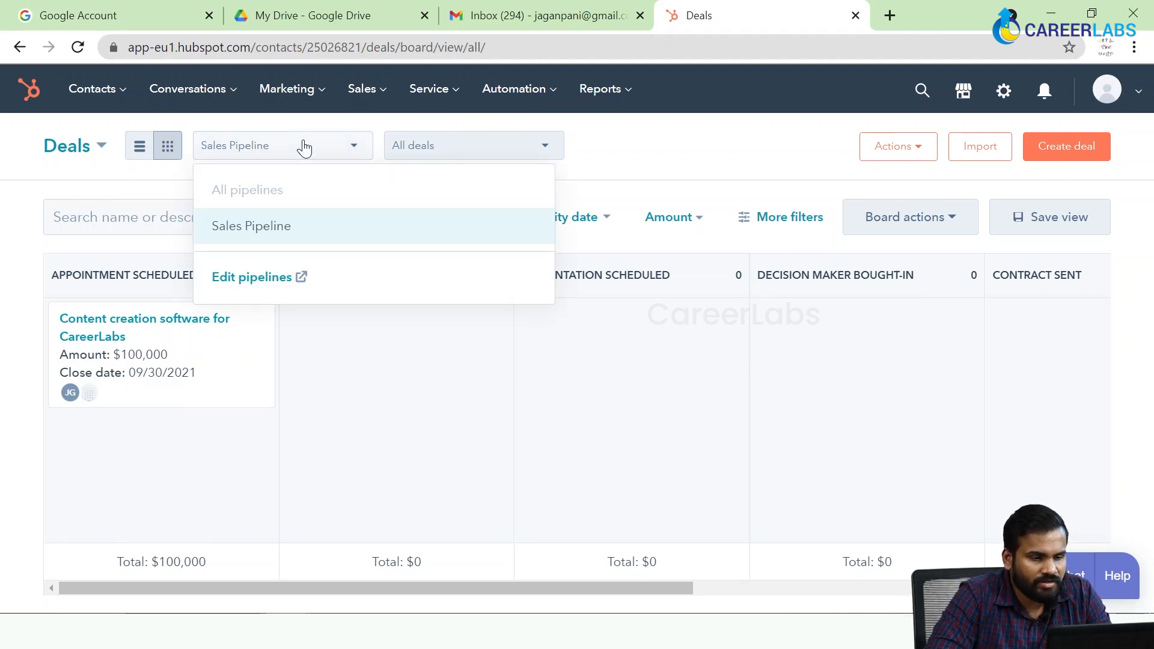
click(380, 392)
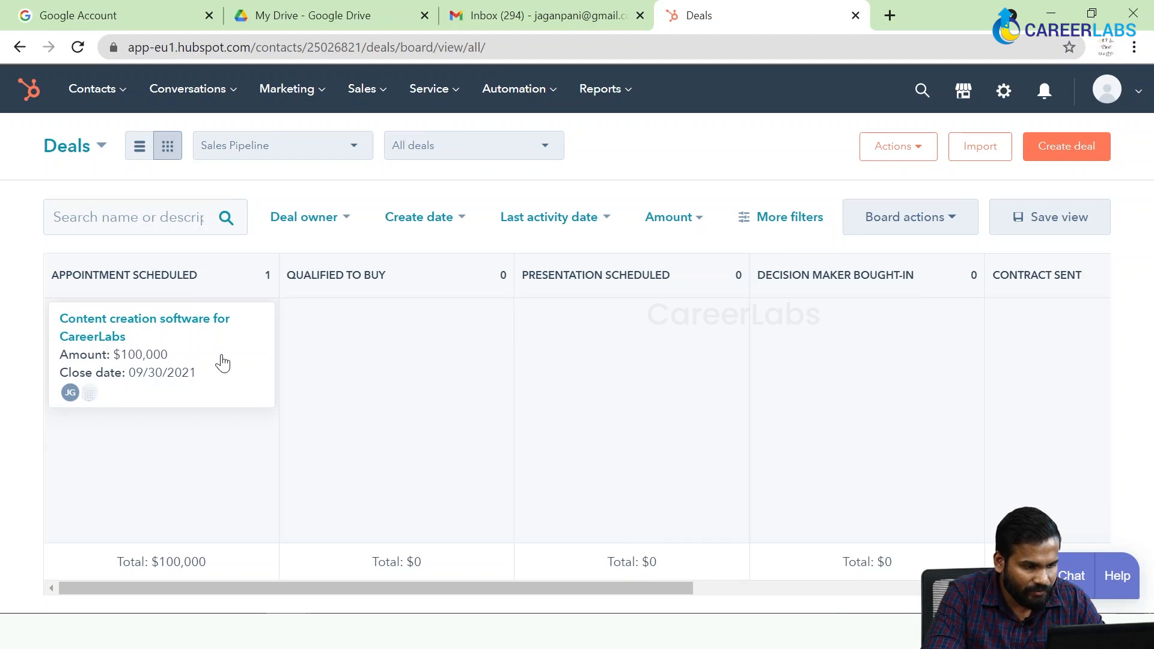
Advance the "Content creation software for CareerLabs" deal through each consecutive stage from Appointment Scheduled to Contract Sent.
drag(283, 368, 452, 348)
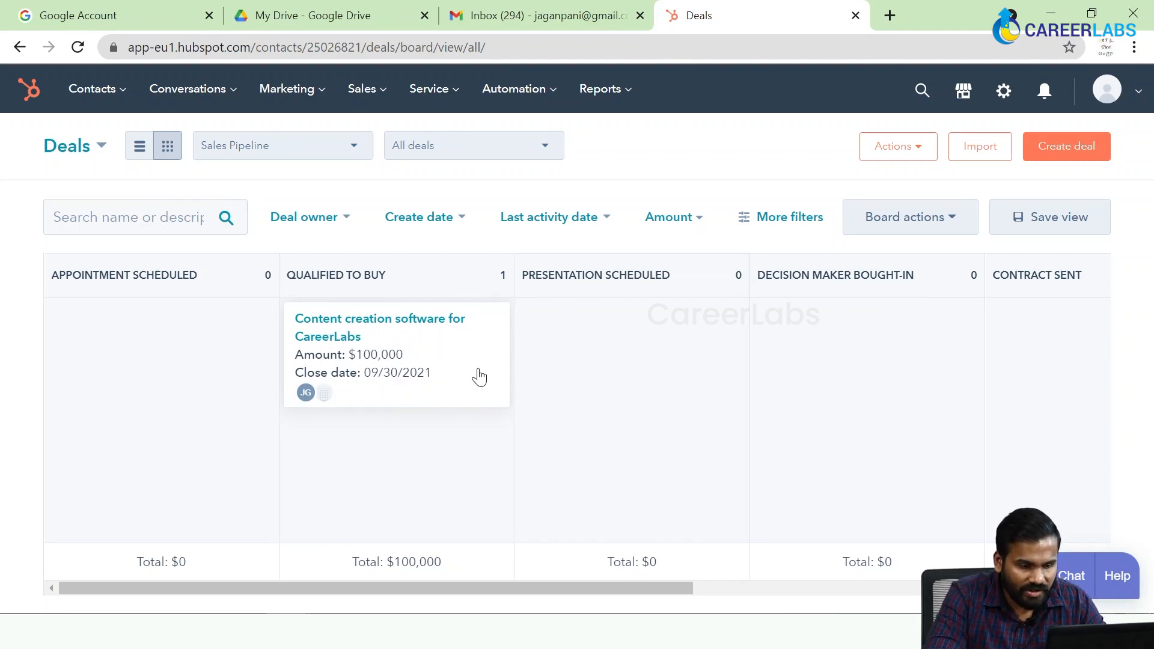
drag(465, 353, 693, 343)
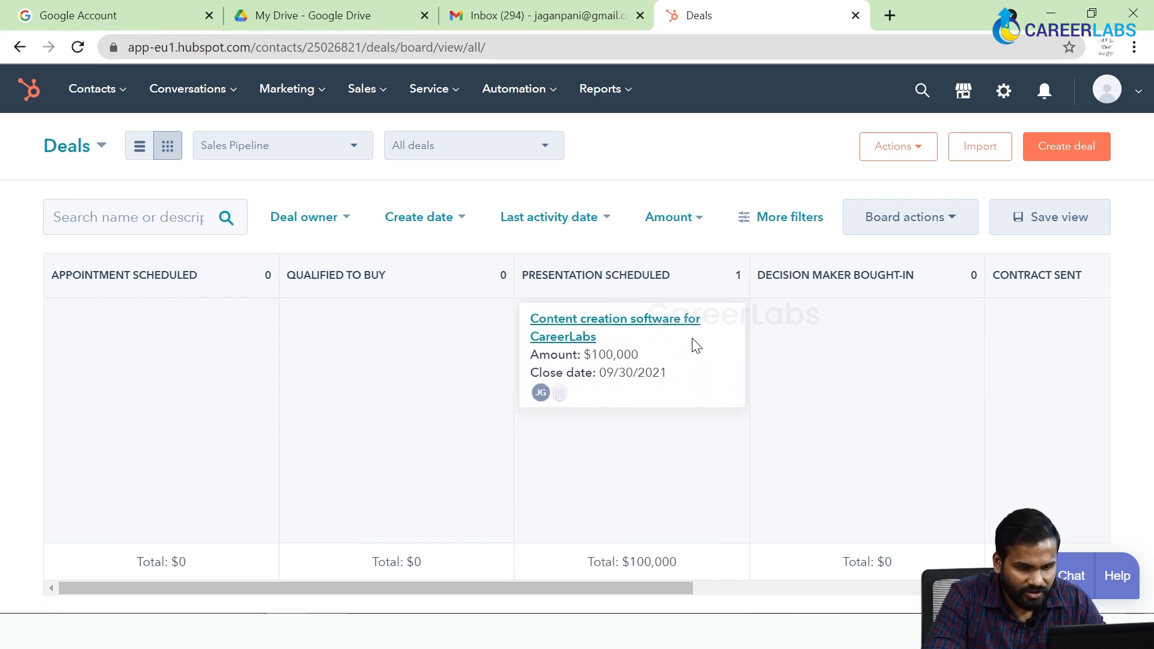
drag(623, 590, 862, 594)
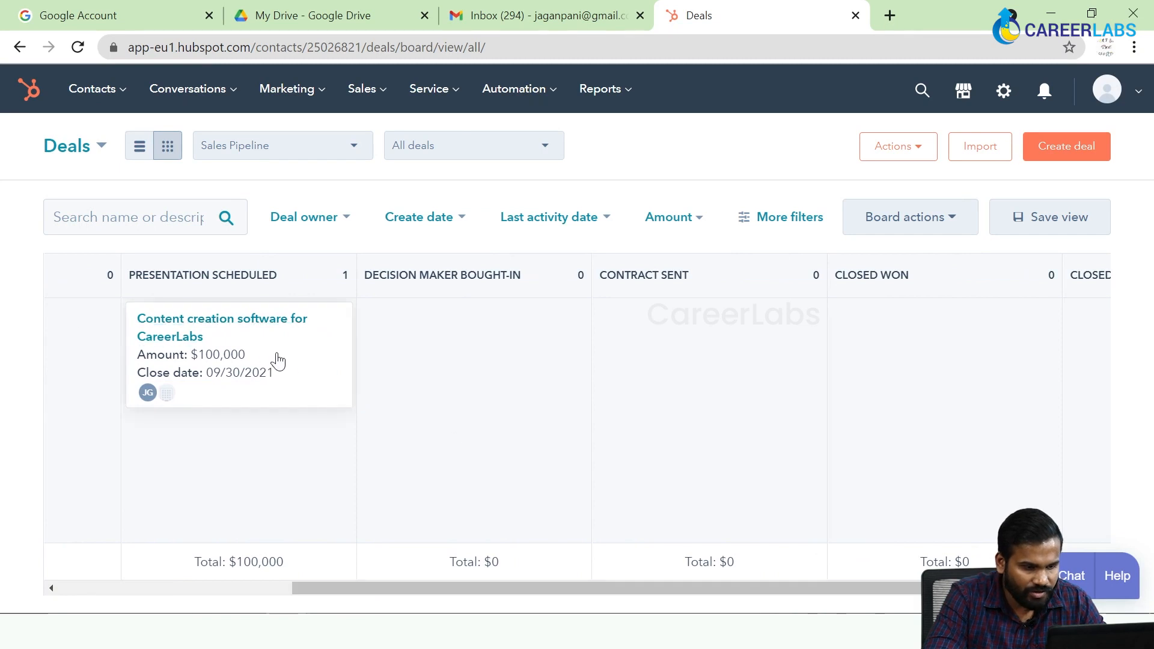
drag(324, 367, 558, 359)
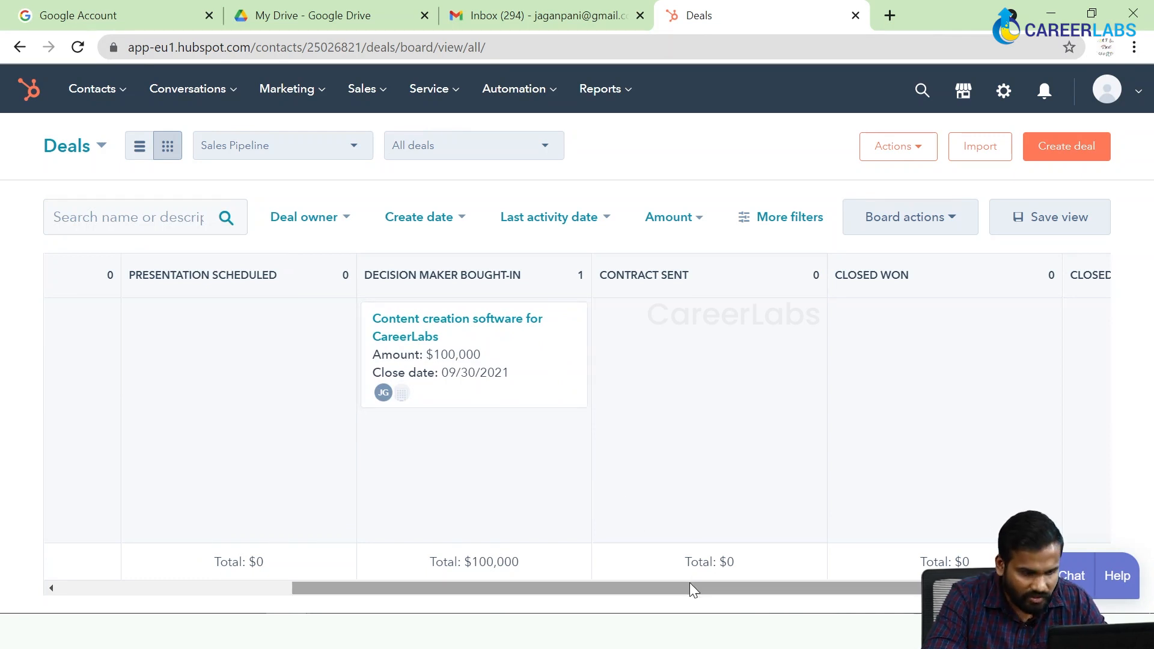
drag(698, 585, 815, 577)
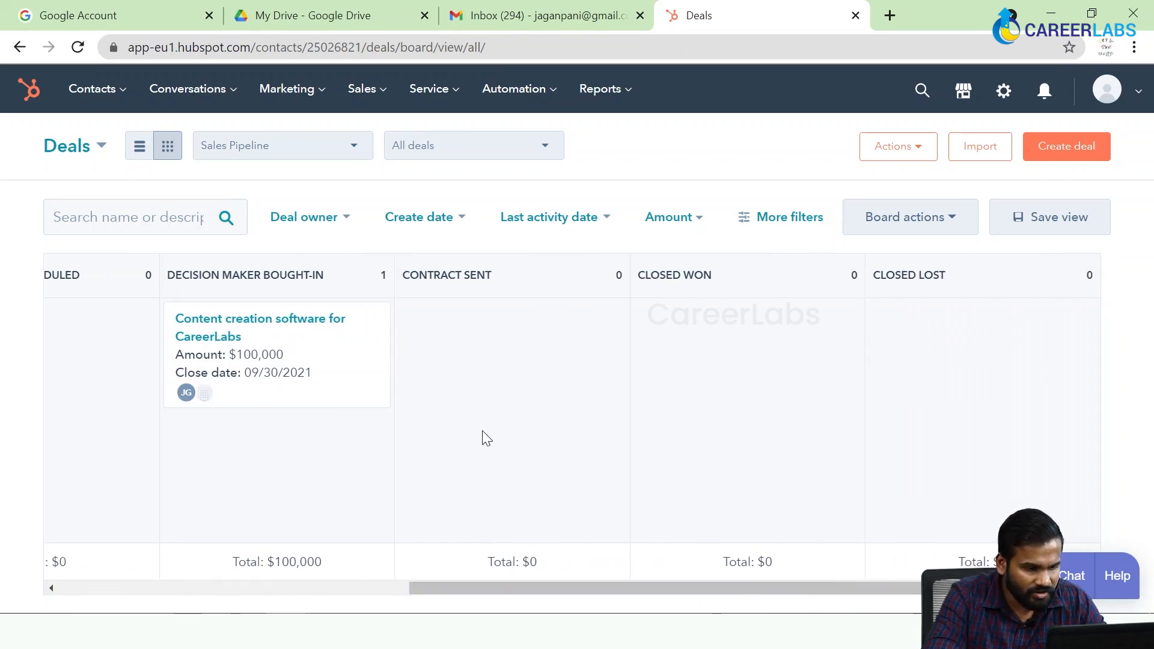
drag(341, 364, 566, 355)
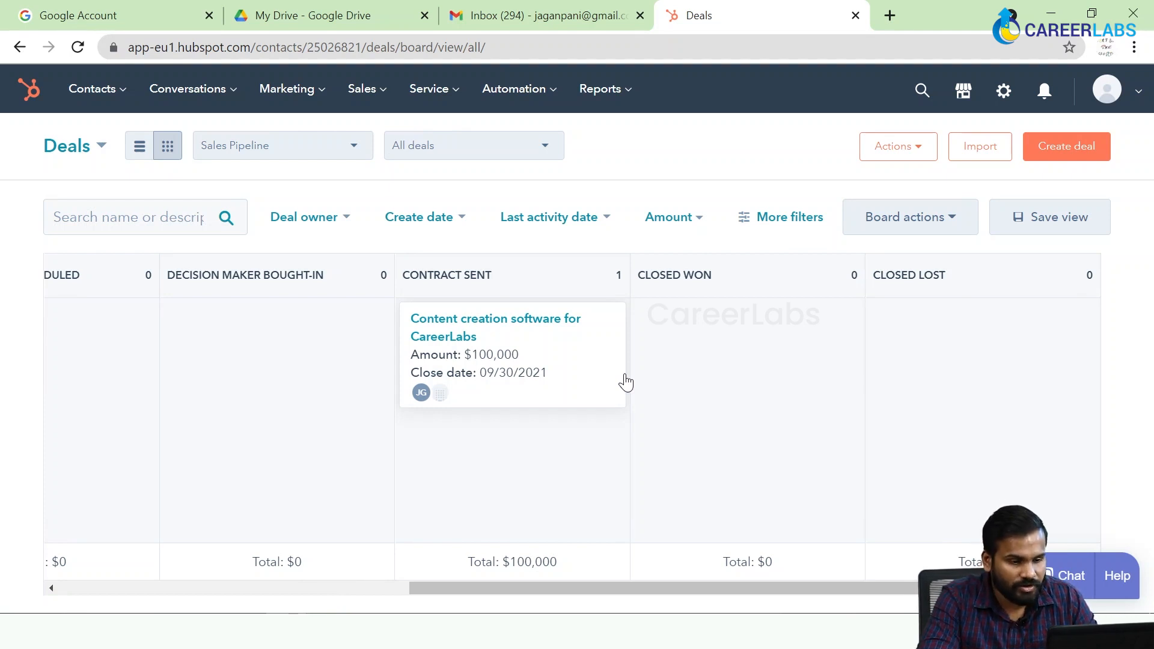
Mark the CareerLabs deal as Closed Won, dismiss the first-deal message, and move the deal on to Closed Lost.
drag(581, 352, 797, 340)
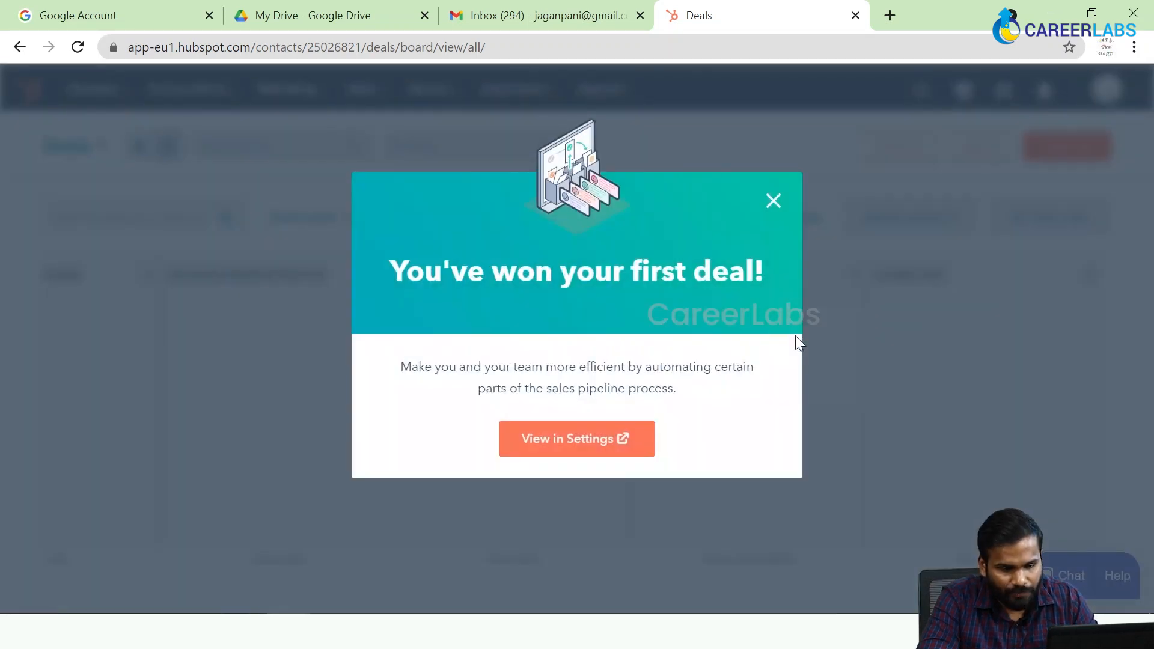
click(774, 199)
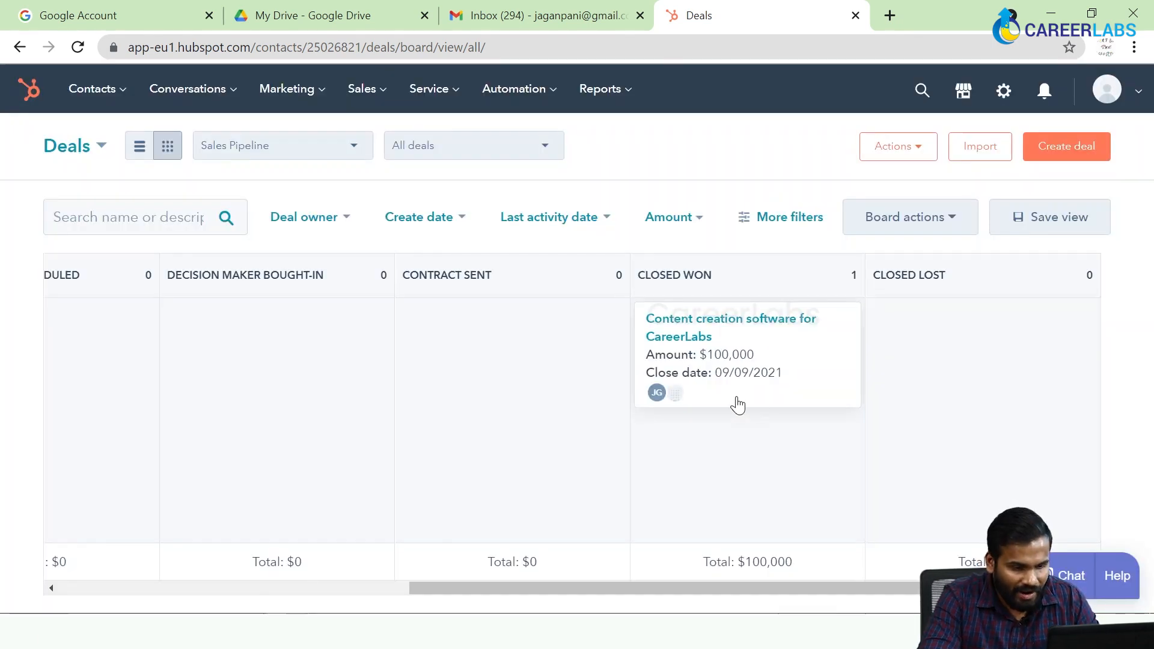
drag(815, 359, 1011, 348)
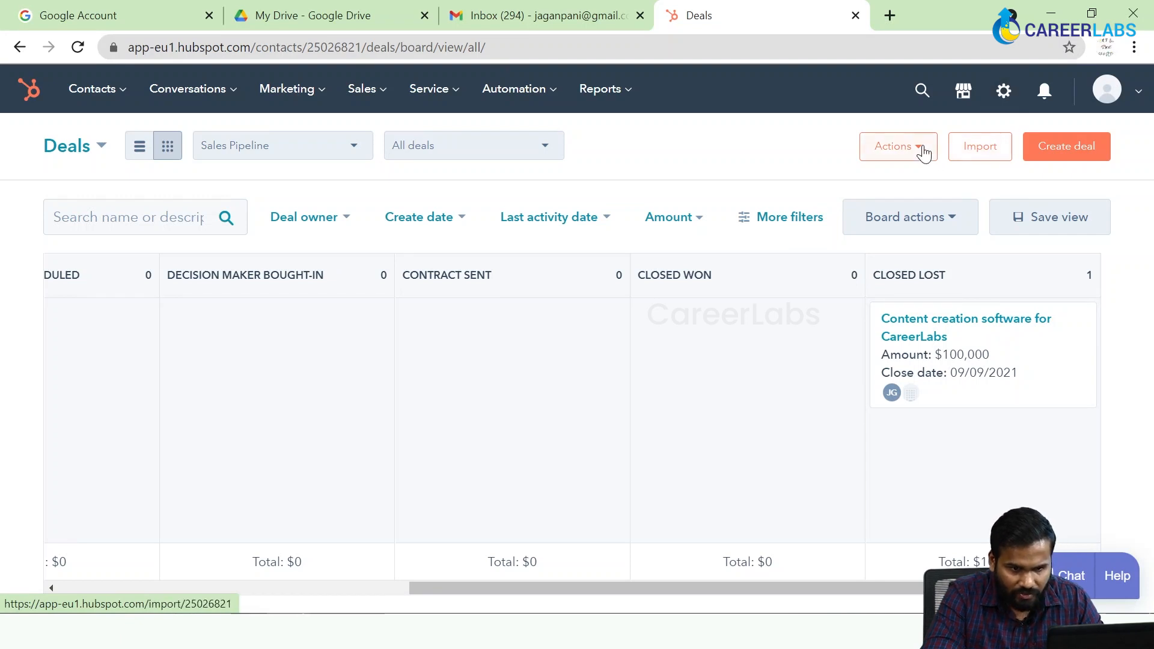
Open the deal settings and display the stage configuration of the Sales Pipeline.
click(904, 148)
click(800, 154)
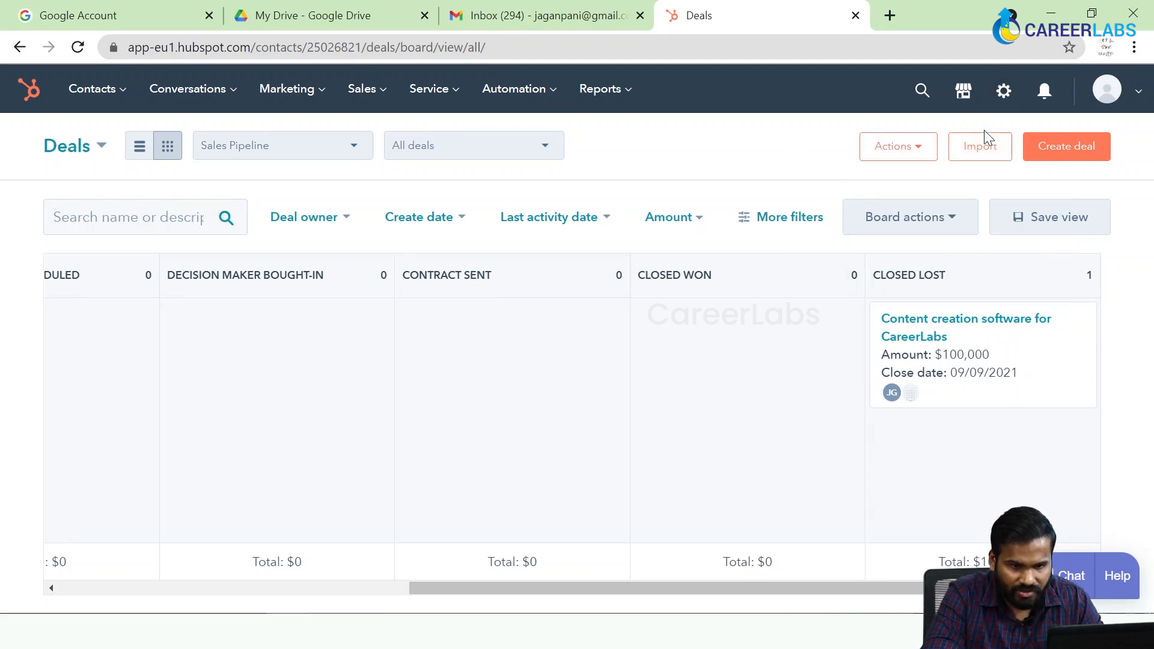
click(1005, 93)
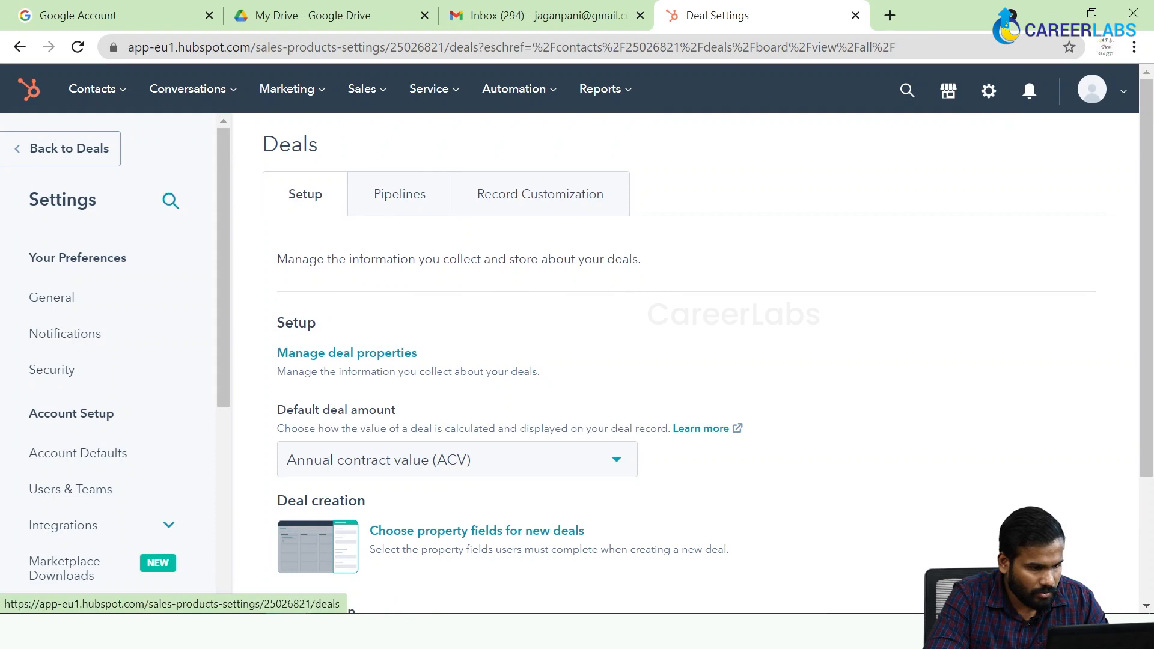
drag(219, 290, 222, 500)
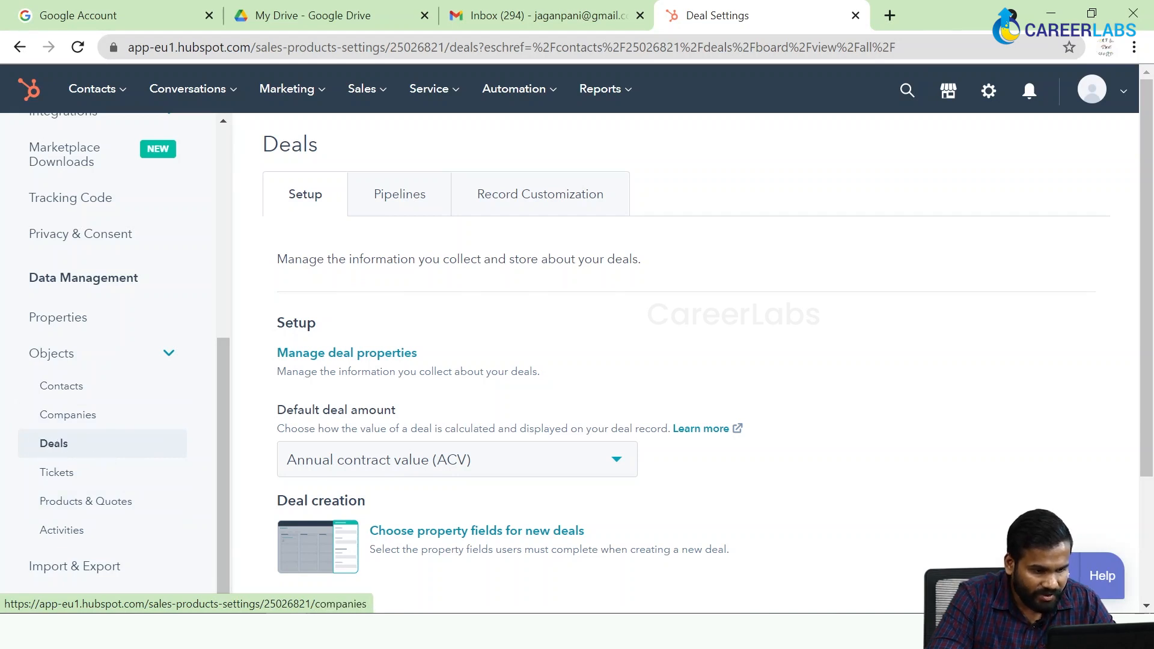
click(395, 210)
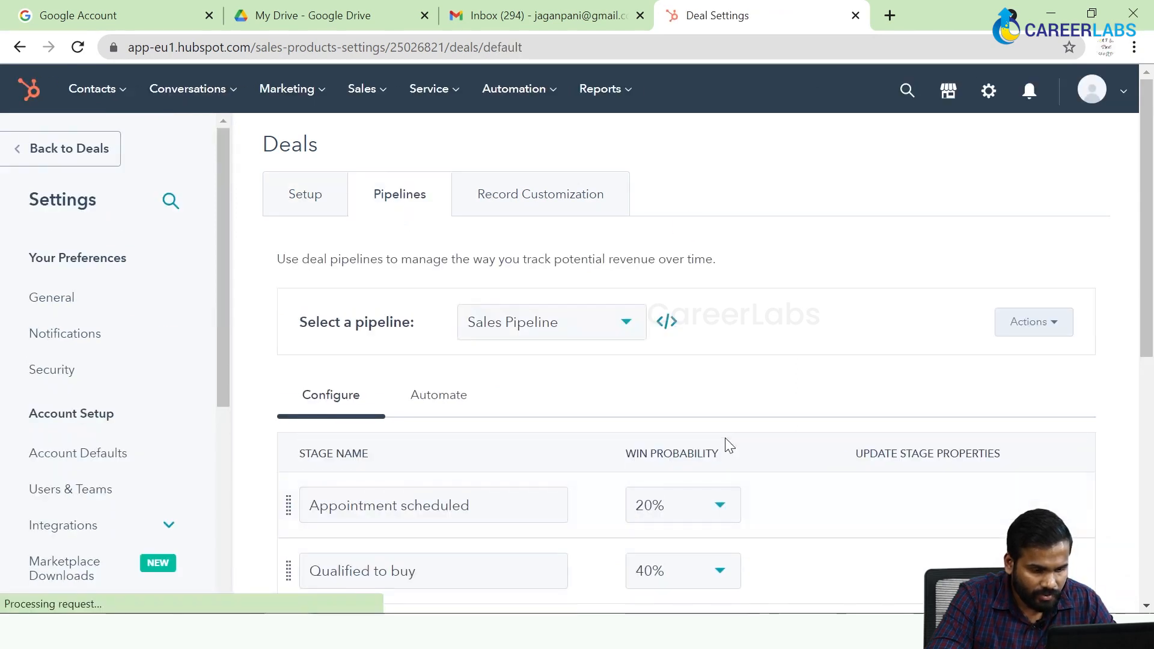
drag(1146, 276, 1135, 398)
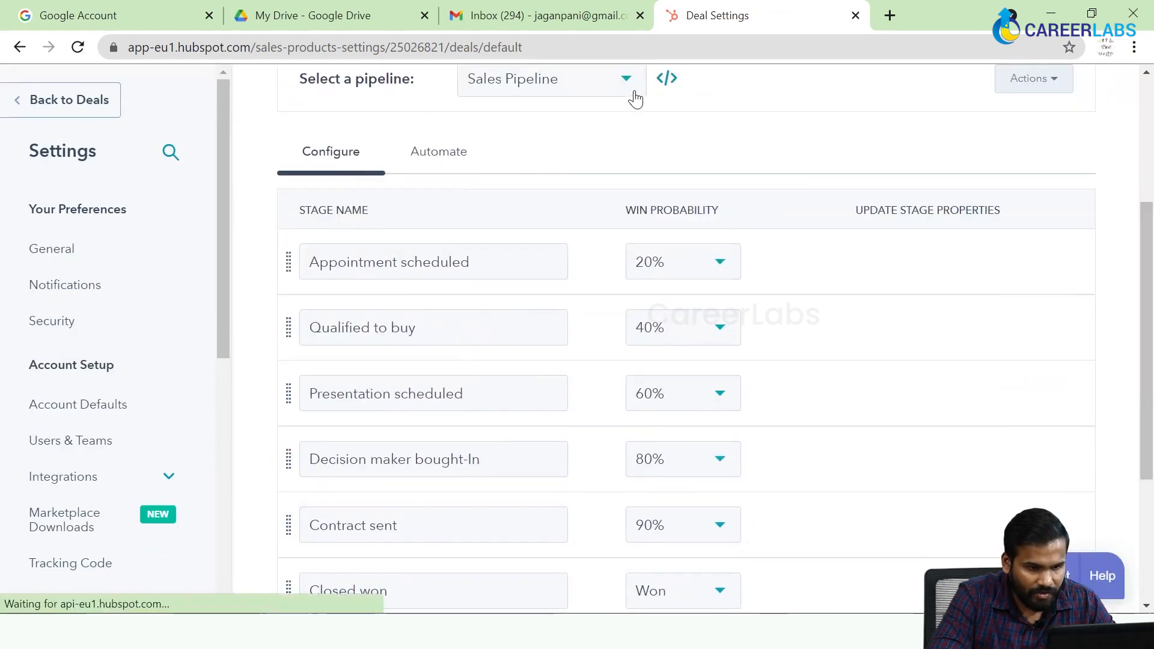
click(583, 78)
click(821, 134)
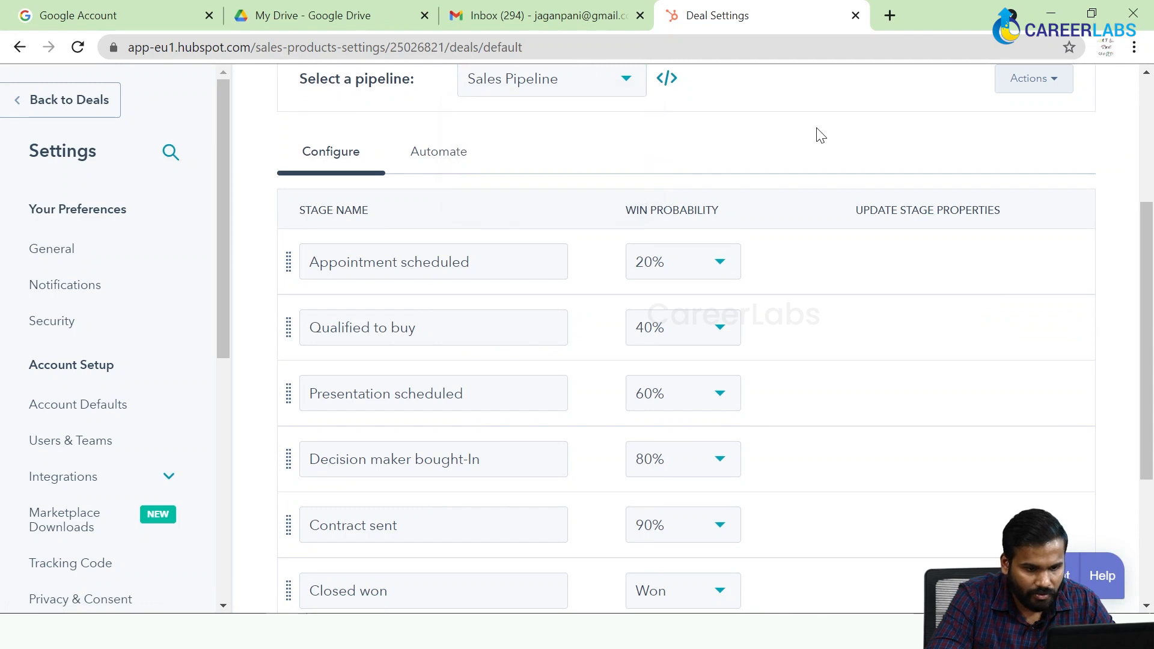
drag(1148, 254, 1148, 308)
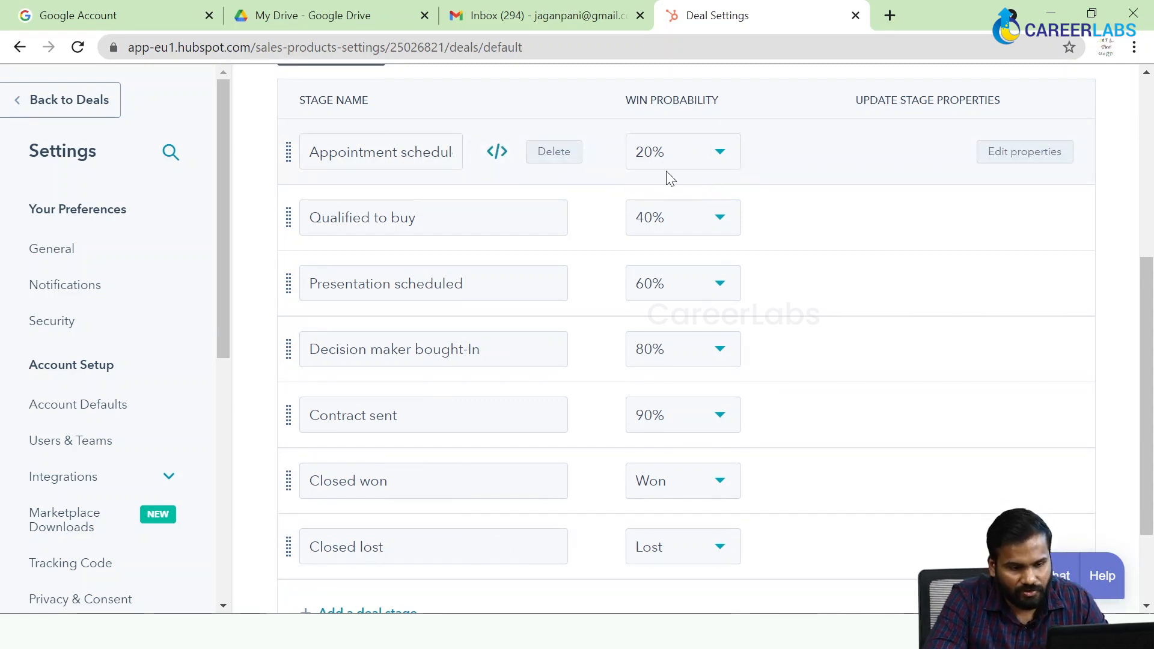
Set the win probability of the Appointment scheduled stage to 10% and save the pipeline.
click(696, 163)
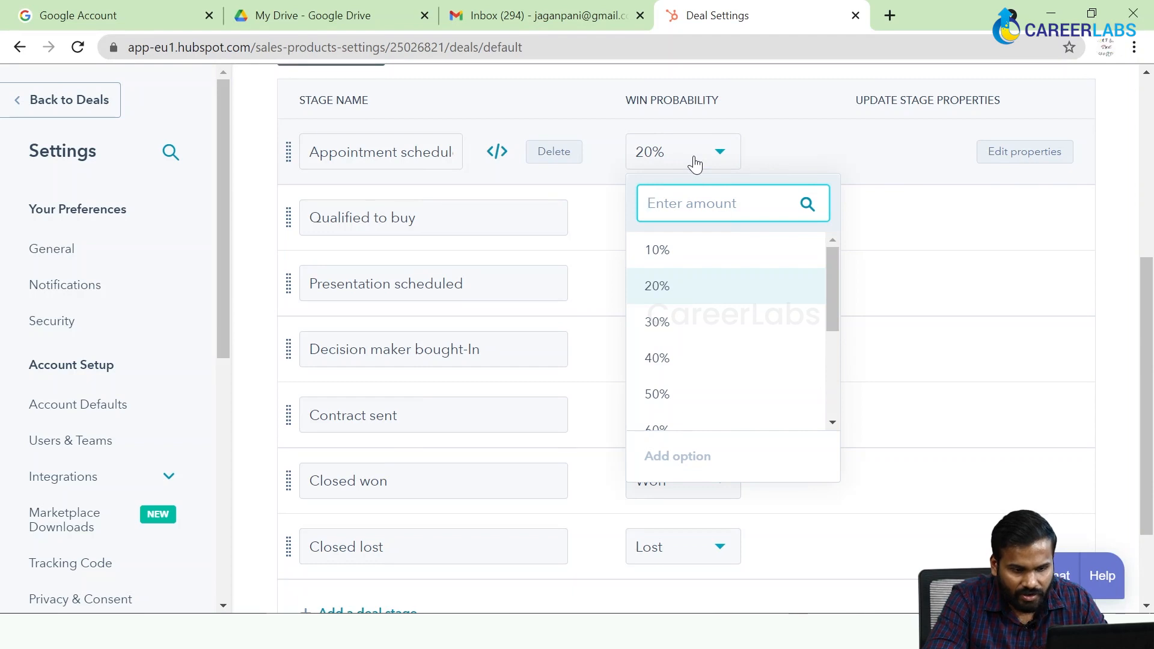
click(682, 247)
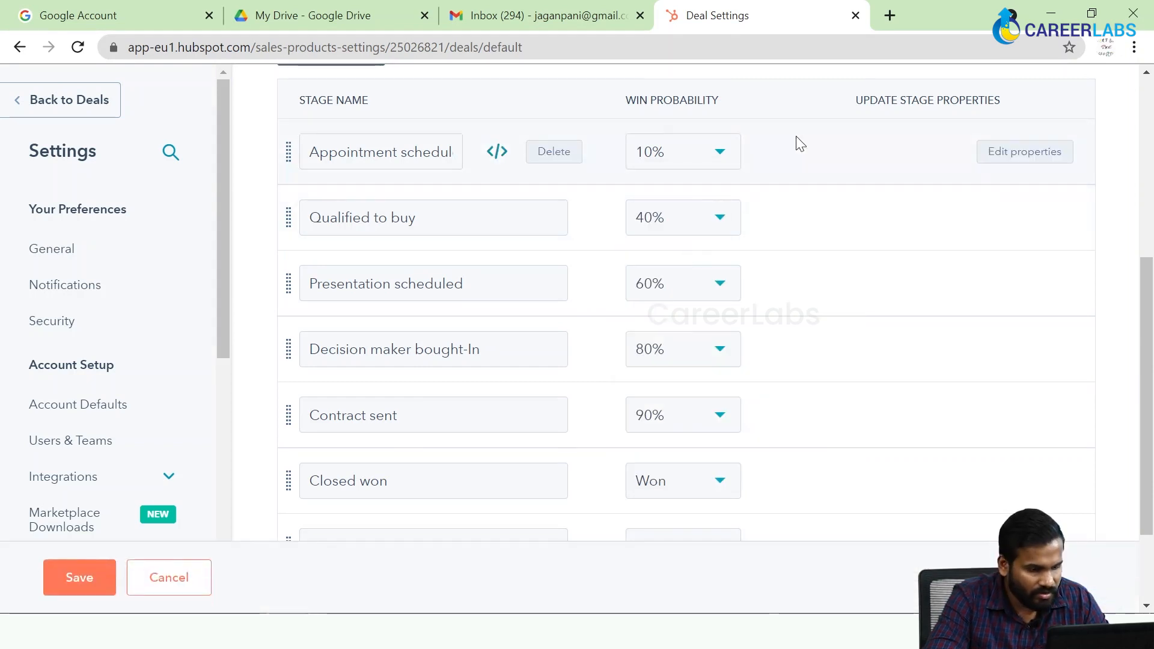
click(81, 579)
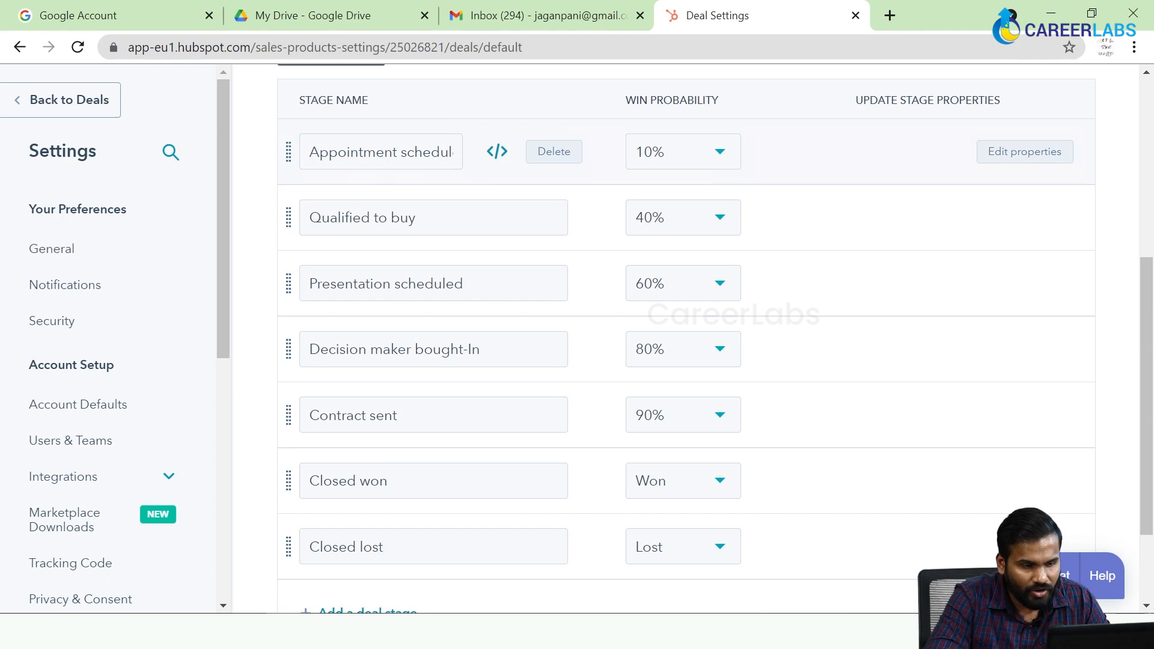
Examine how the Sales Pipeline's stages can be renamed, reordered and added.
double_click(355, 152)
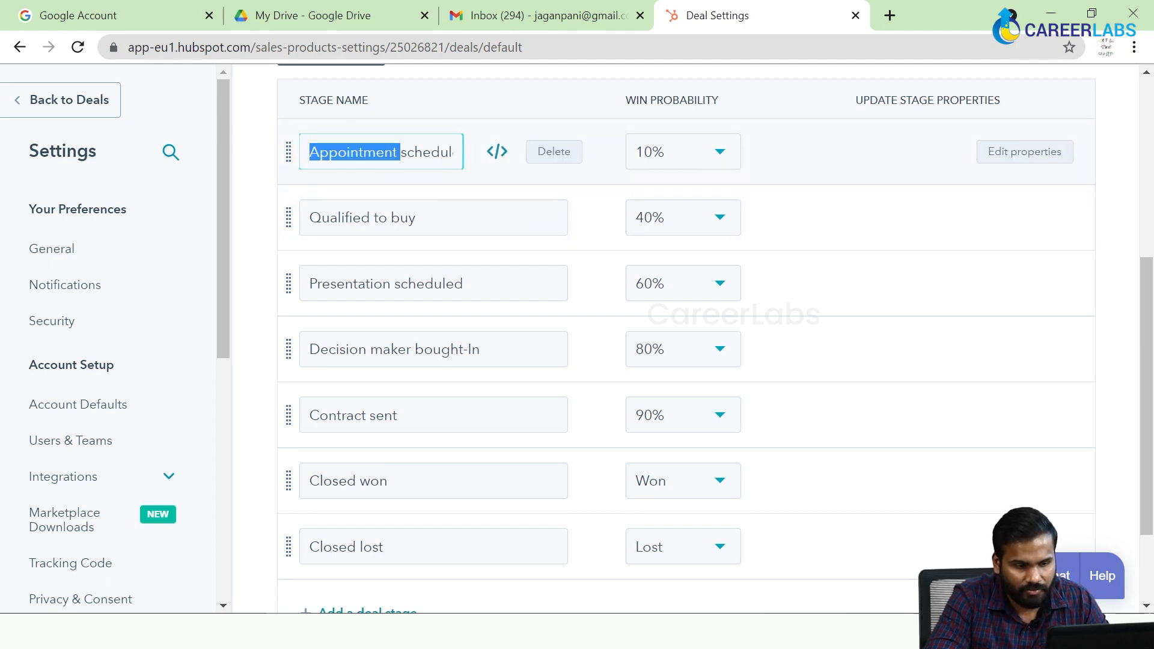
click(253, 179)
mouse_move(288, 150)
mouse_down()
mouse_move(288, 263)
mouse_move(290, 150)
mouse_up()
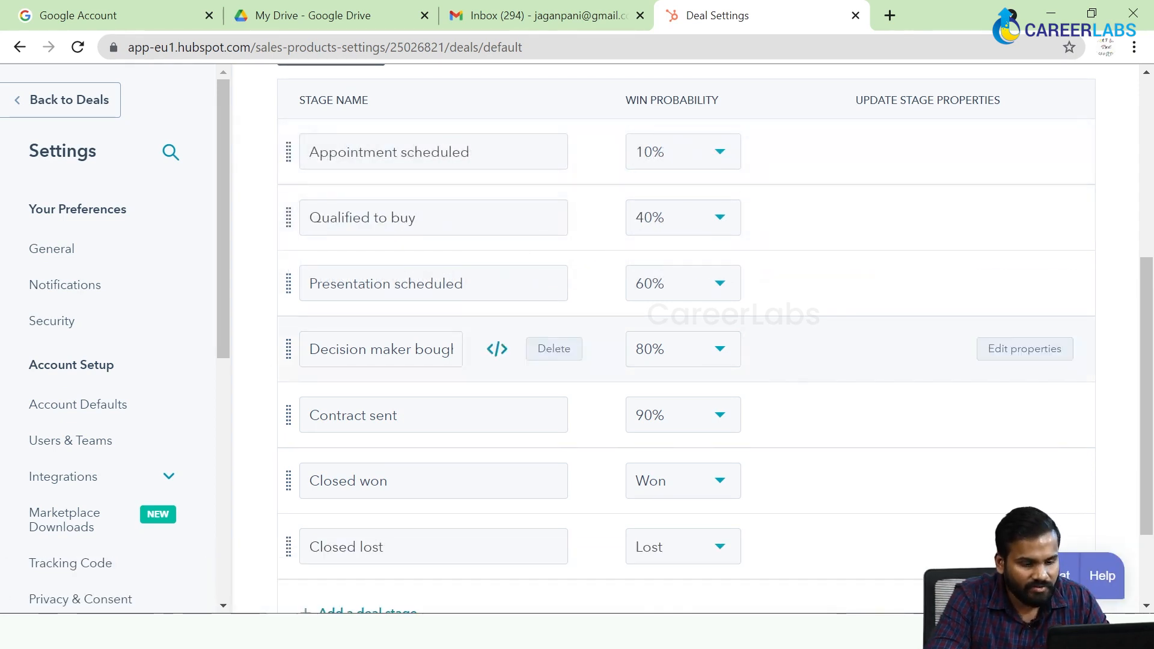
scroll(428, 348, down, 2)
scroll(427, 342, up, 8)
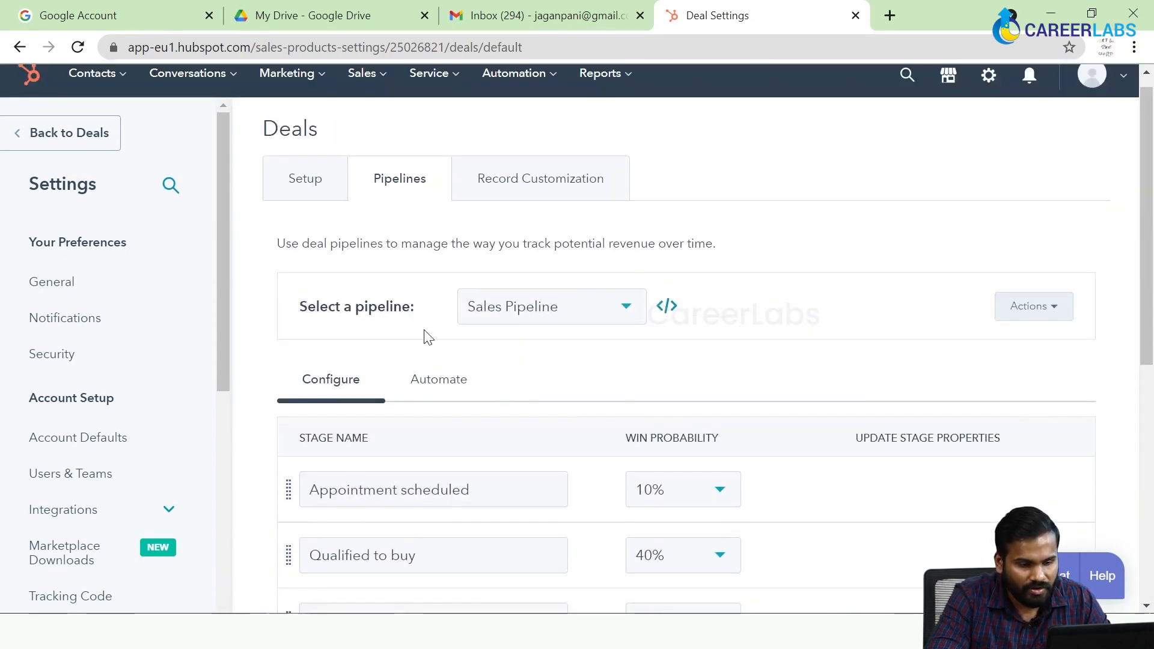
scroll(504, 488, down, 8)
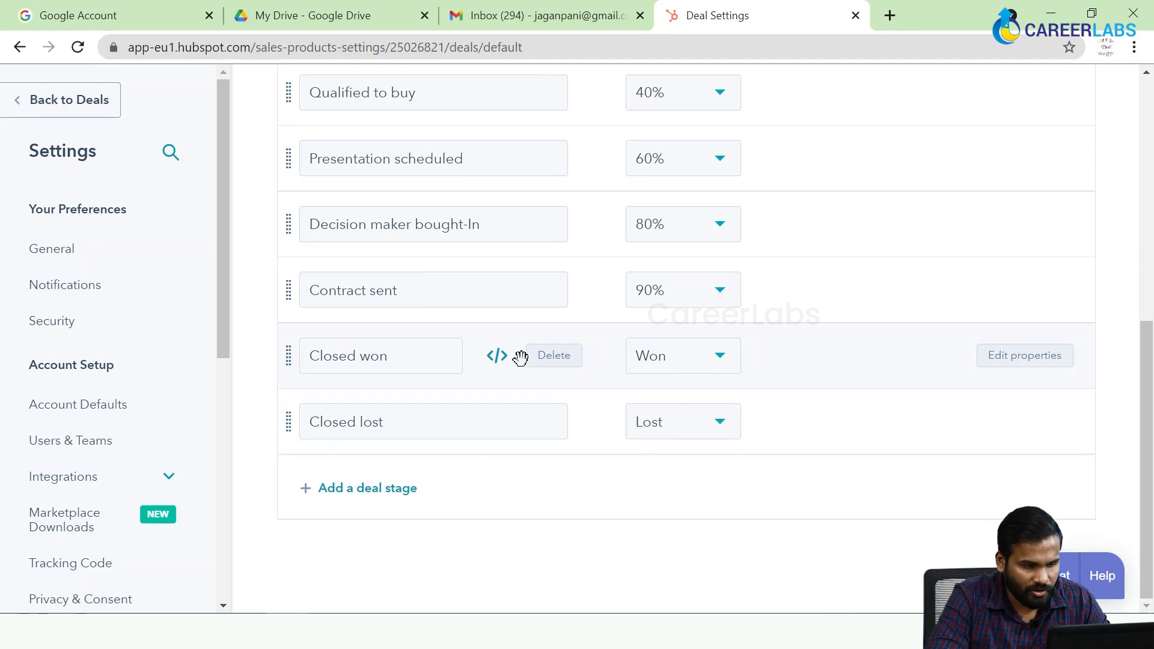
Delete the Qualified to buy stage from the Sales Pipeline and save the change.
scroll(520, 358, up, 7)
scroll(521, 358, down, 2)
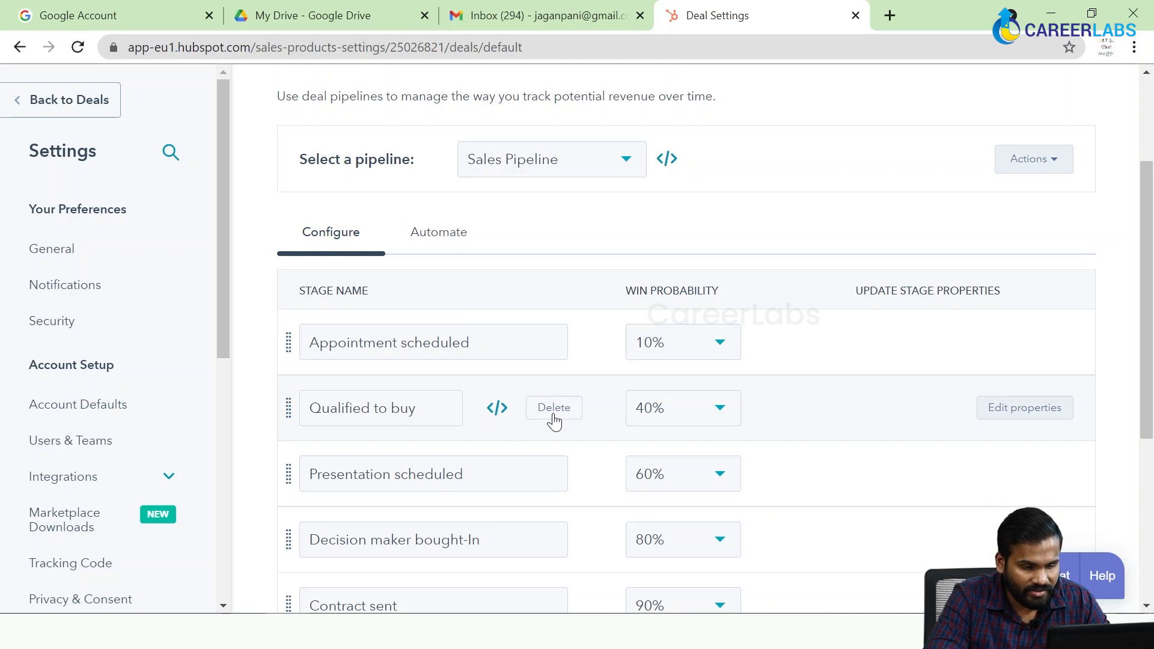
click(557, 411)
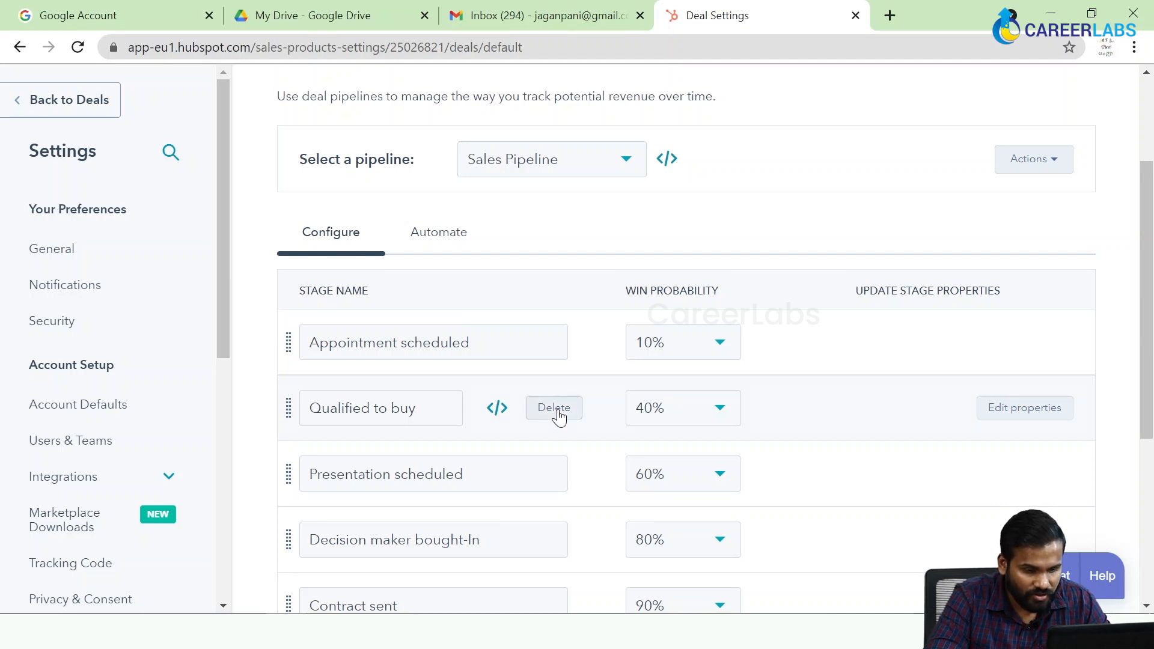
click(77, 581)
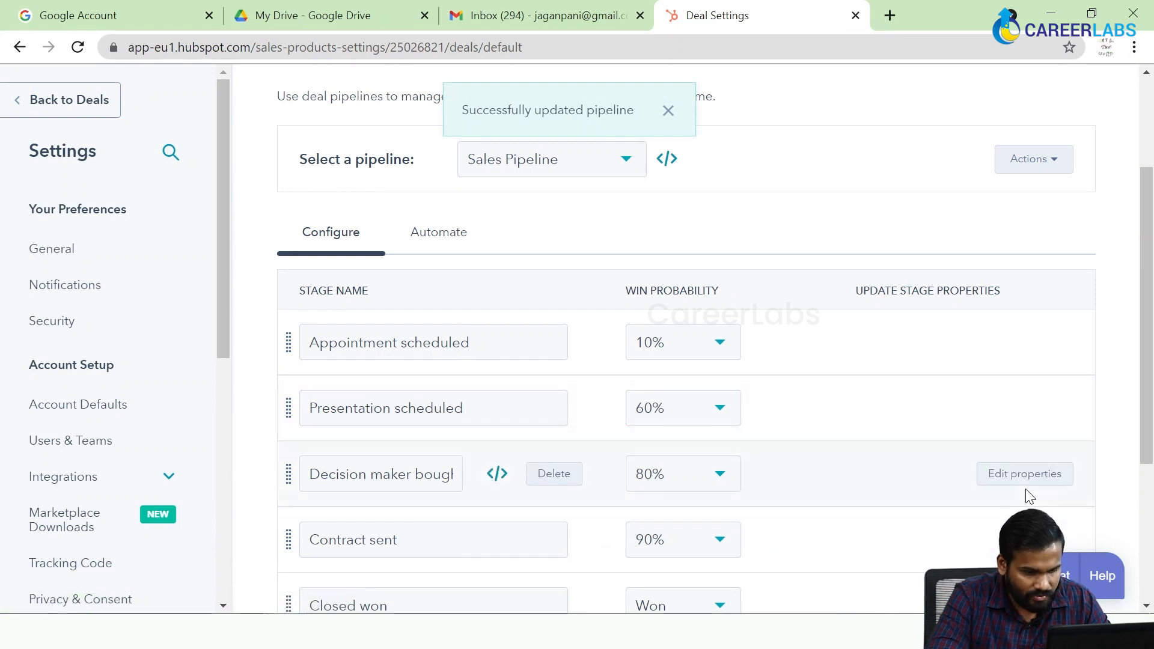
Go back to the Deals board and move the CareerLabs deal from Closed Lost to Decision Maker Bought-In.
scroll(687, 280, up, 3)
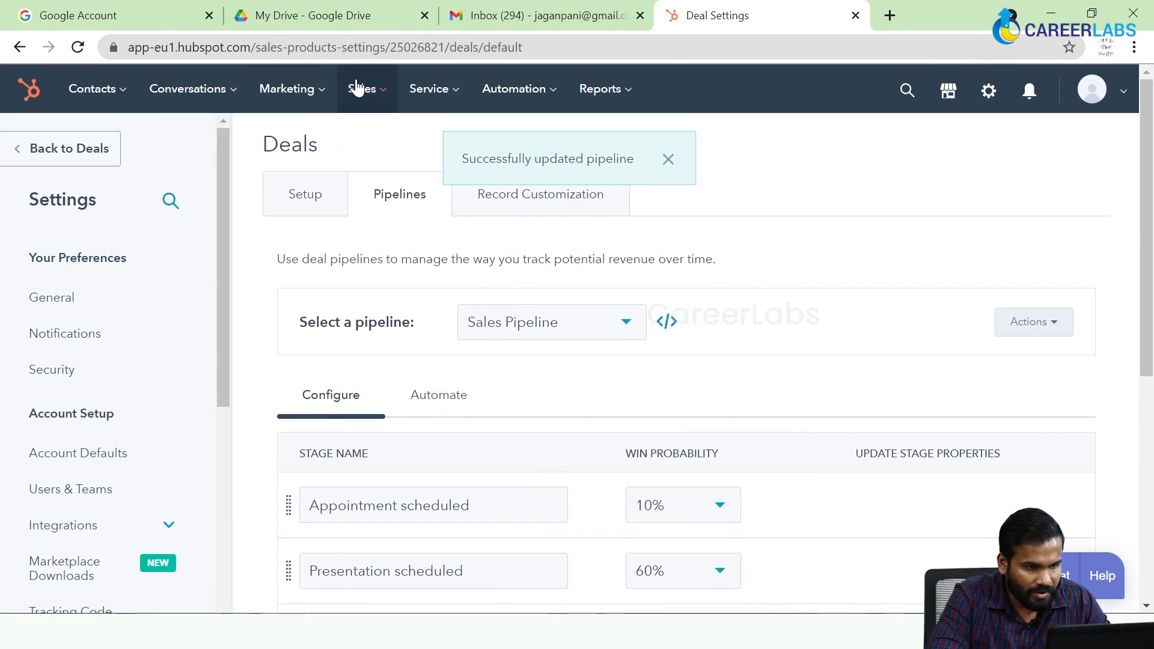
mouse_move(366, 103)
click(374, 144)
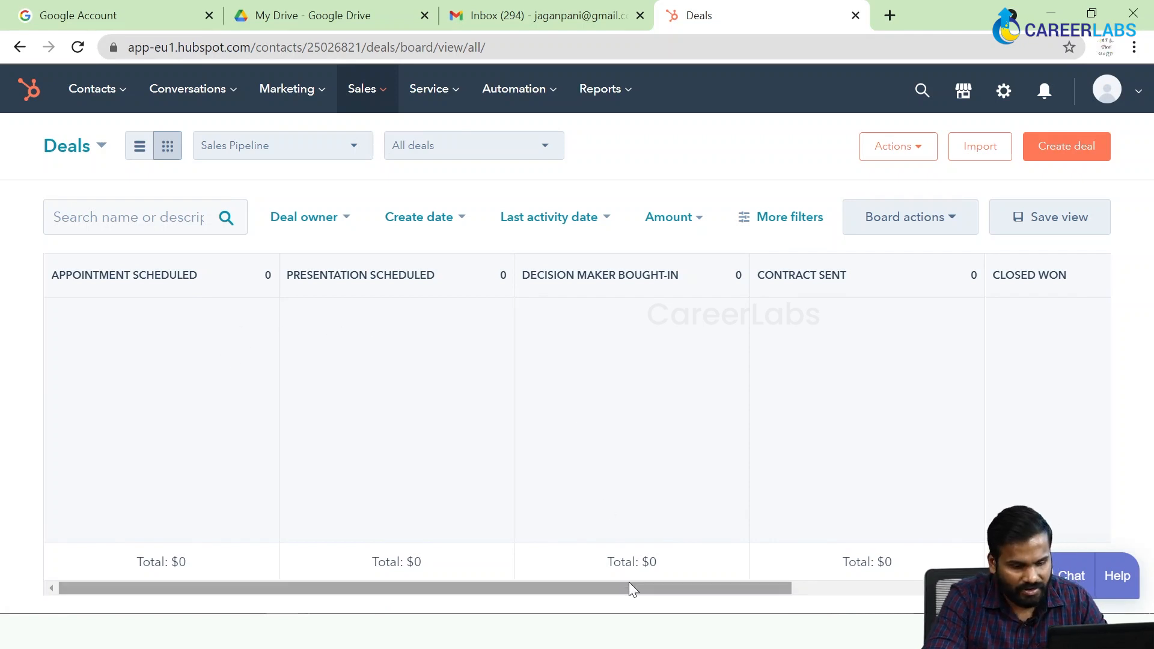
drag(628, 588, 932, 587)
drag(964, 387, 258, 378)
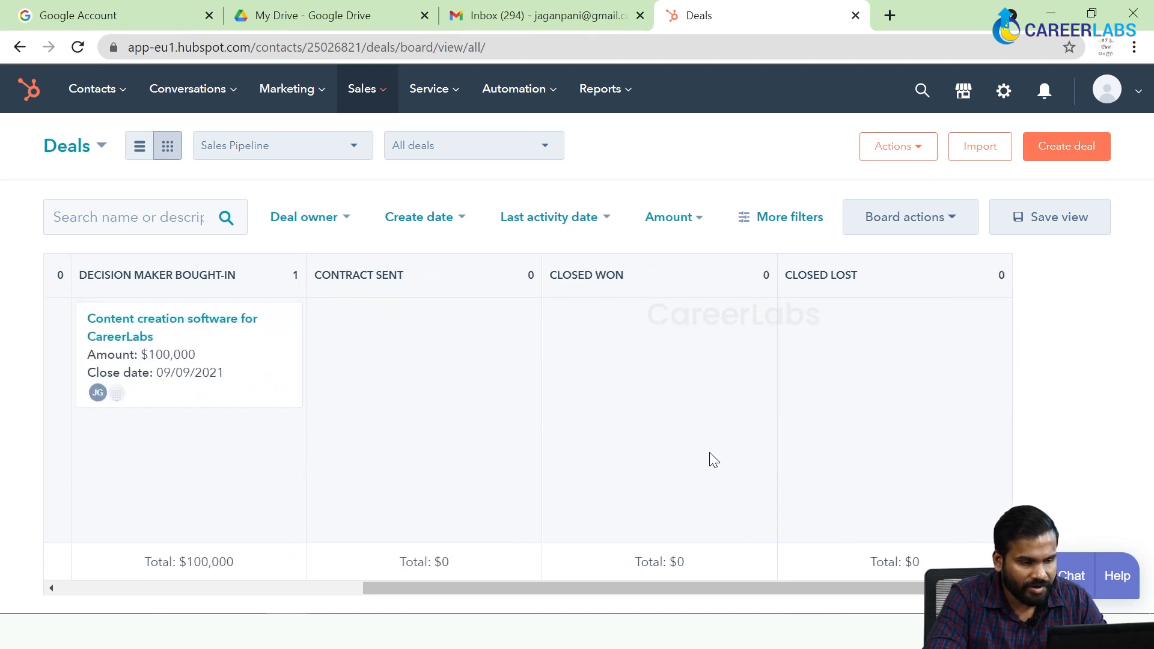
triple_click(801, 578)
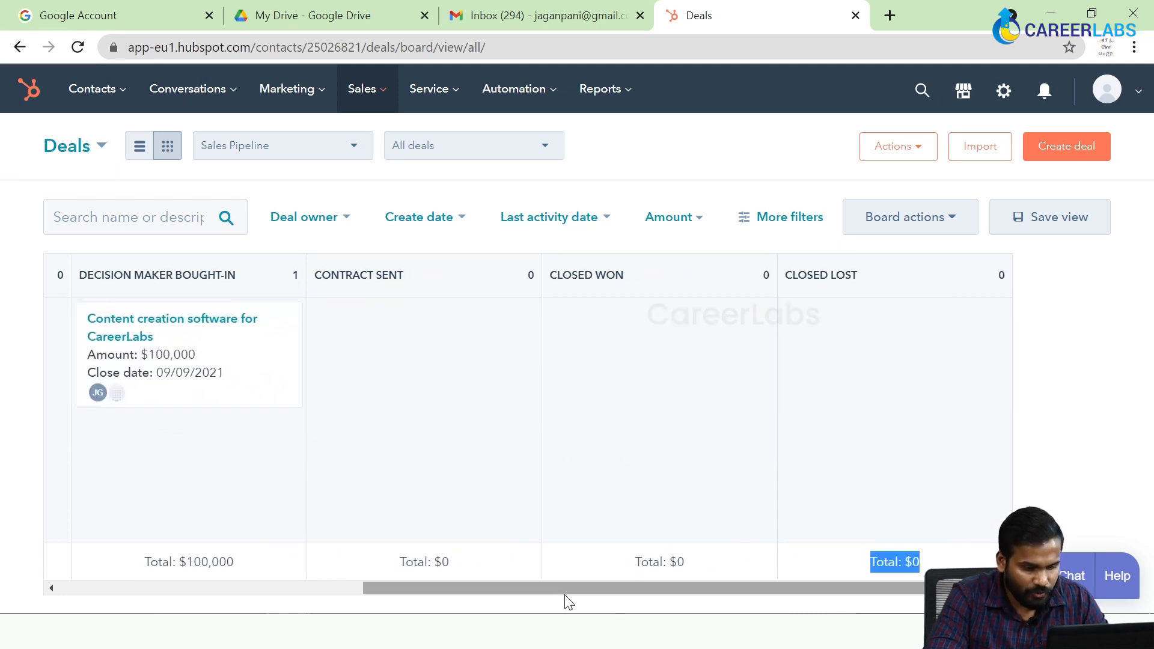
drag(606, 593, 259, 595)
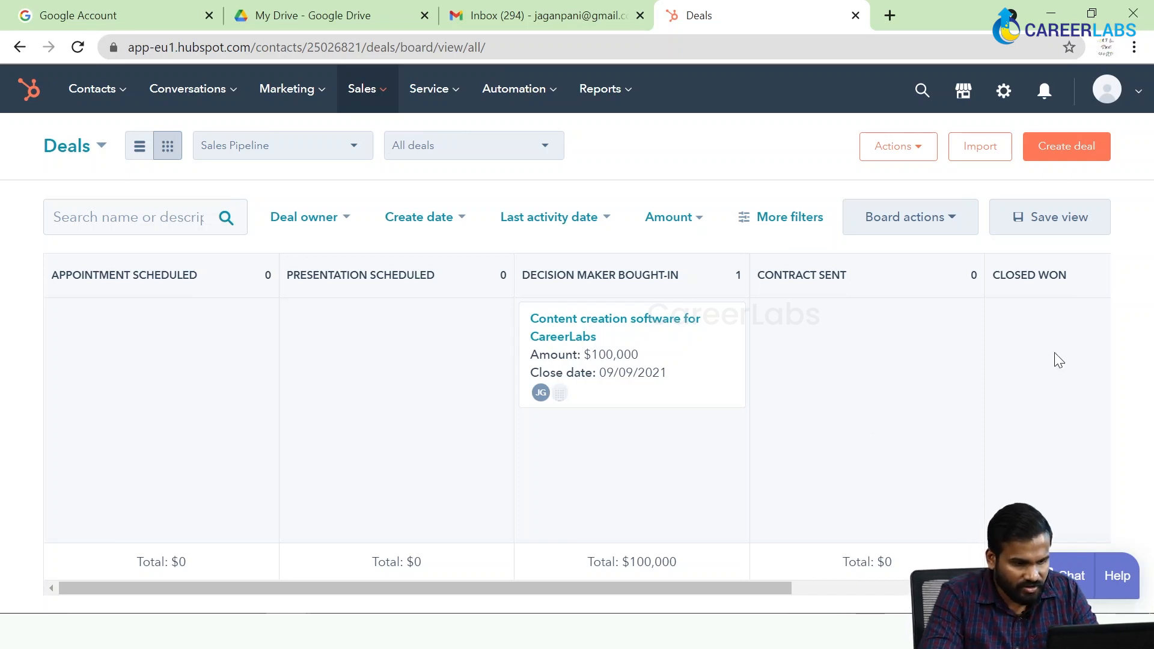
Switch to the presentation slide titled "Track your sale process".
key(alt+Tab)
key(alt+Tab)
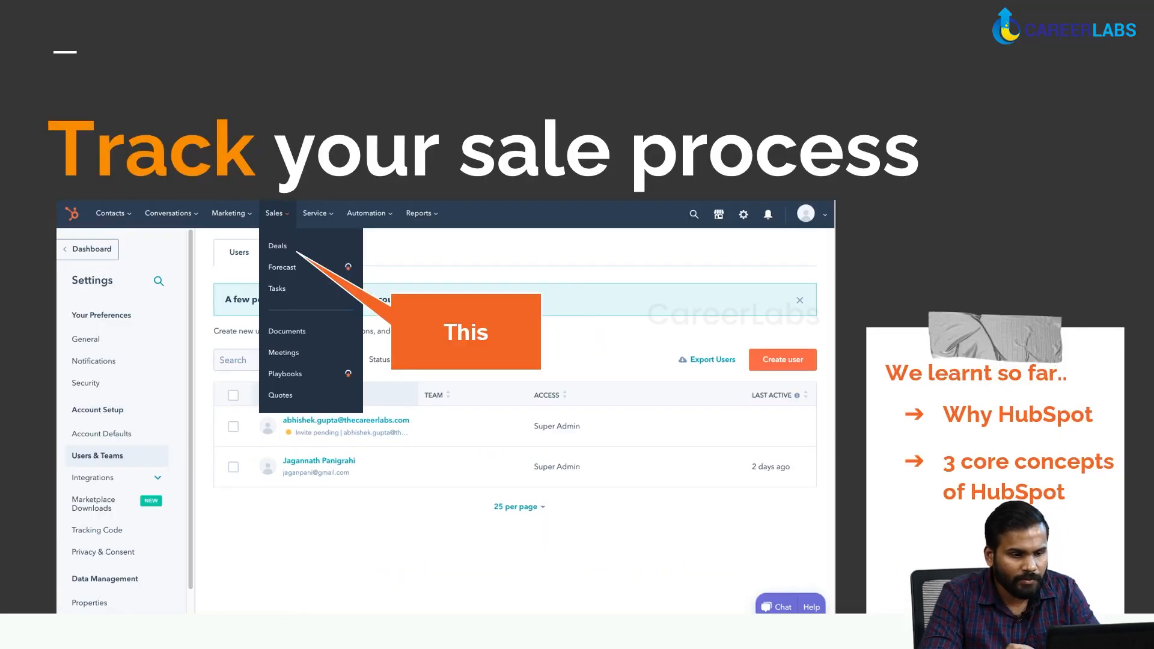